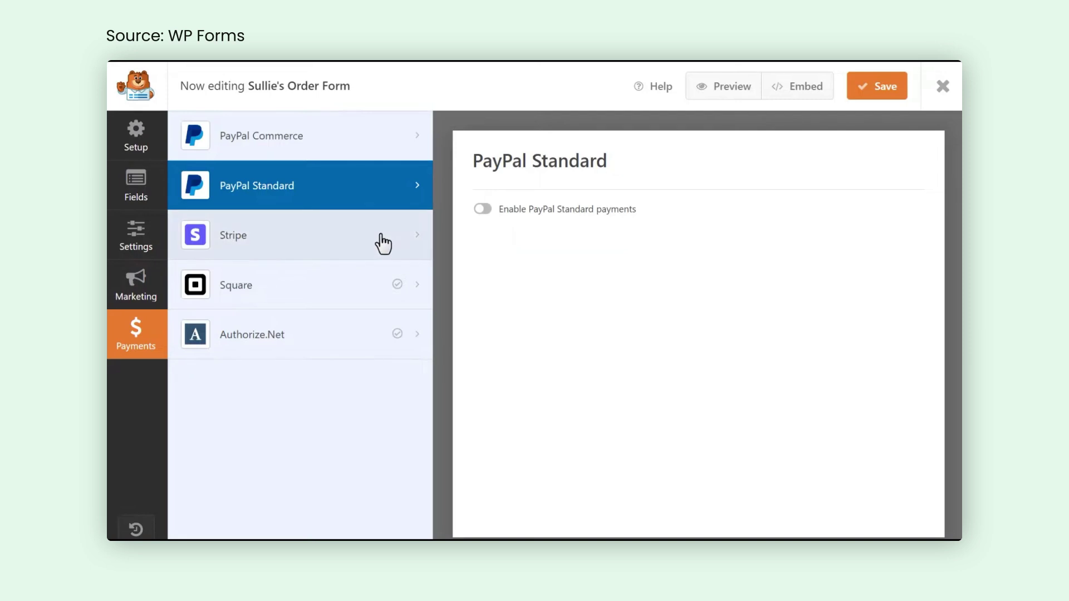
- Show the Square payment settings of Sullie's Order Form
left_click(369, 289)
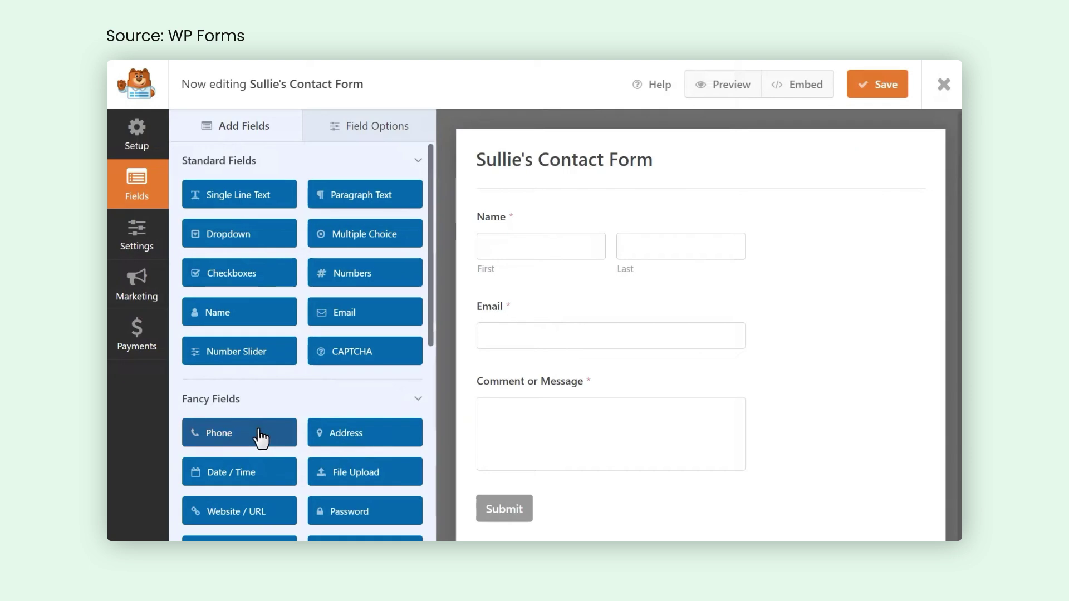
- Add a Phone field and a Website / URL field between Email and Comment or Message in Sullie's Contact Form
left_click_drag(262, 437, 661, 358)
left_click_drag(266, 510, 688, 433)
- Browse SiteGround's YouTube channel, view its featured email marketing campaign video, and return to the channel to pick another video
scroll(689, 432, "down", 3)
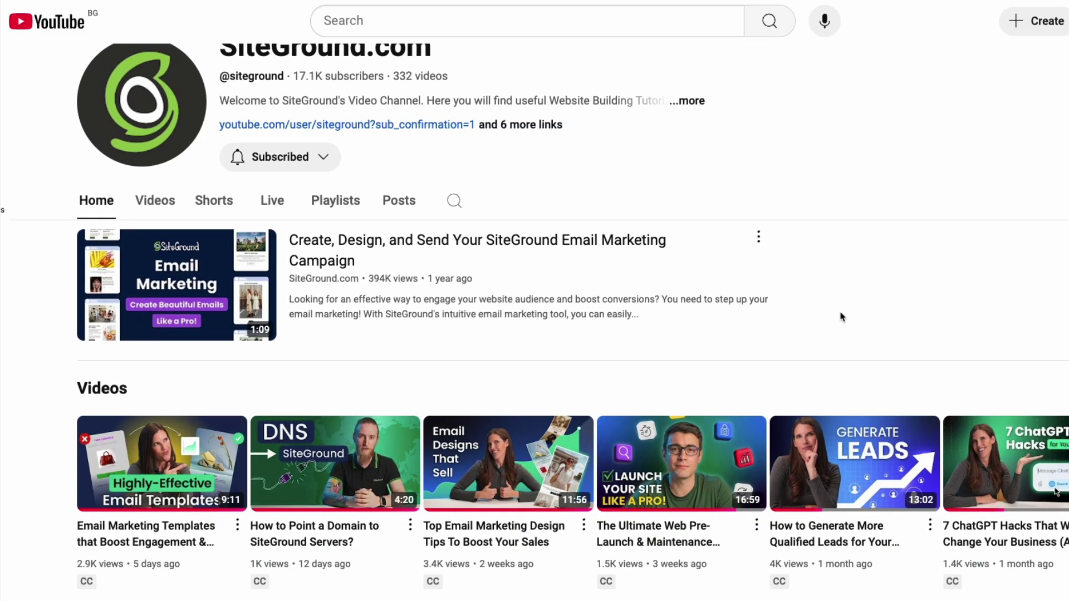
scroll(840, 315, "down", 2)
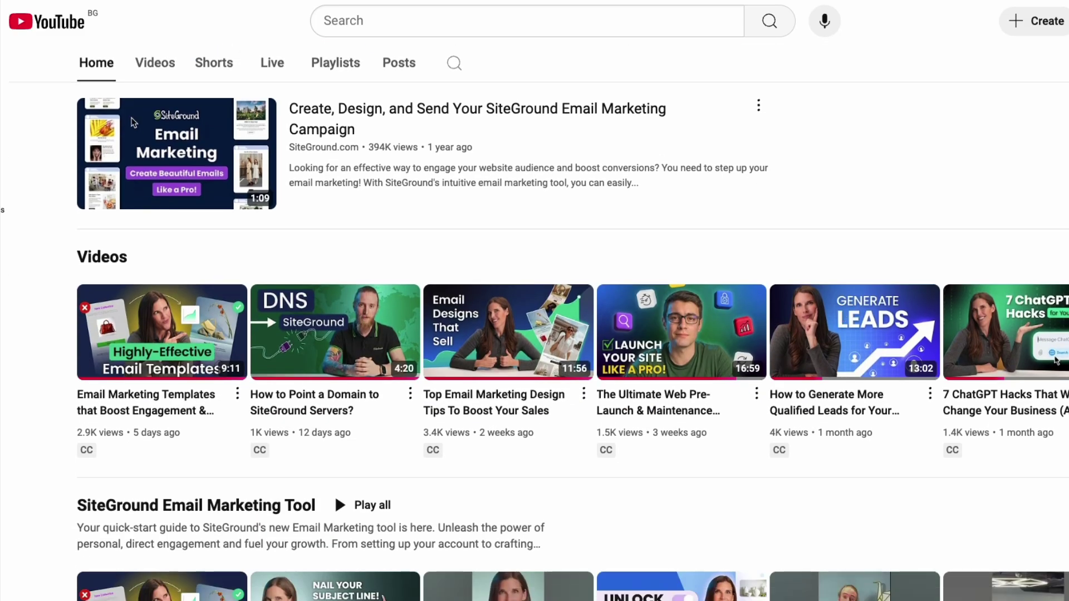
left_click(133, 141)
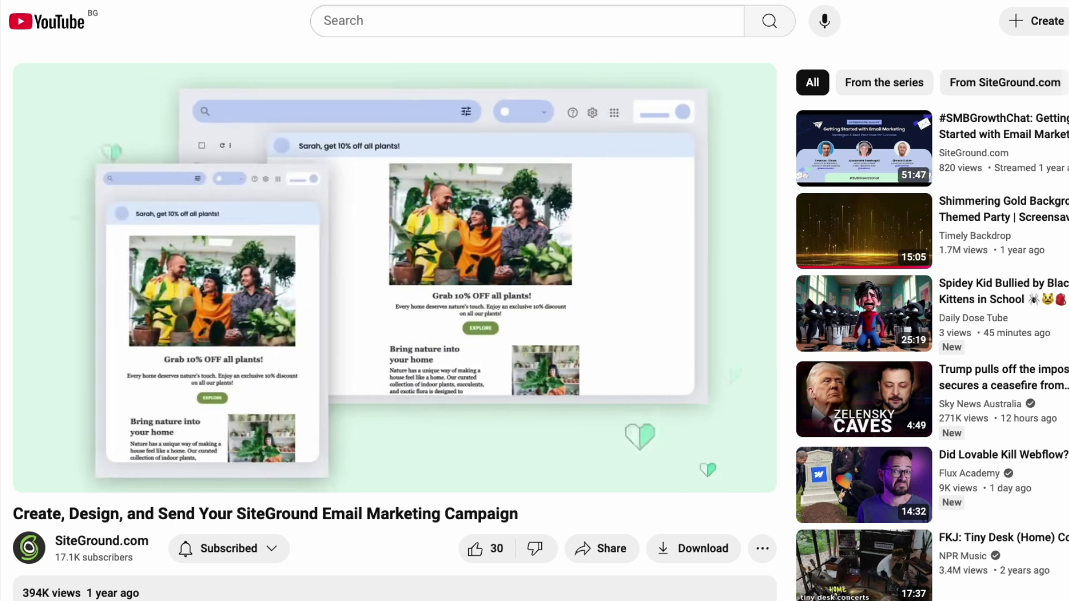
key("alt+Left")
left_click(154, 446)
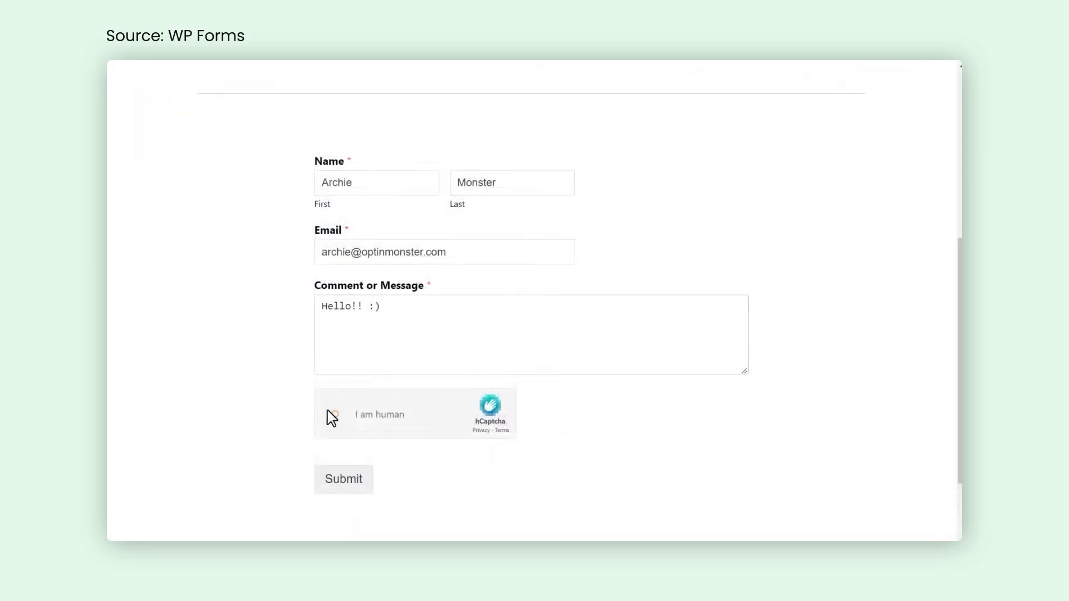
- Complete the hCaptcha human check on the contact form and set the Custom Captcha field's type to Question and Answer
left_click(329, 422)
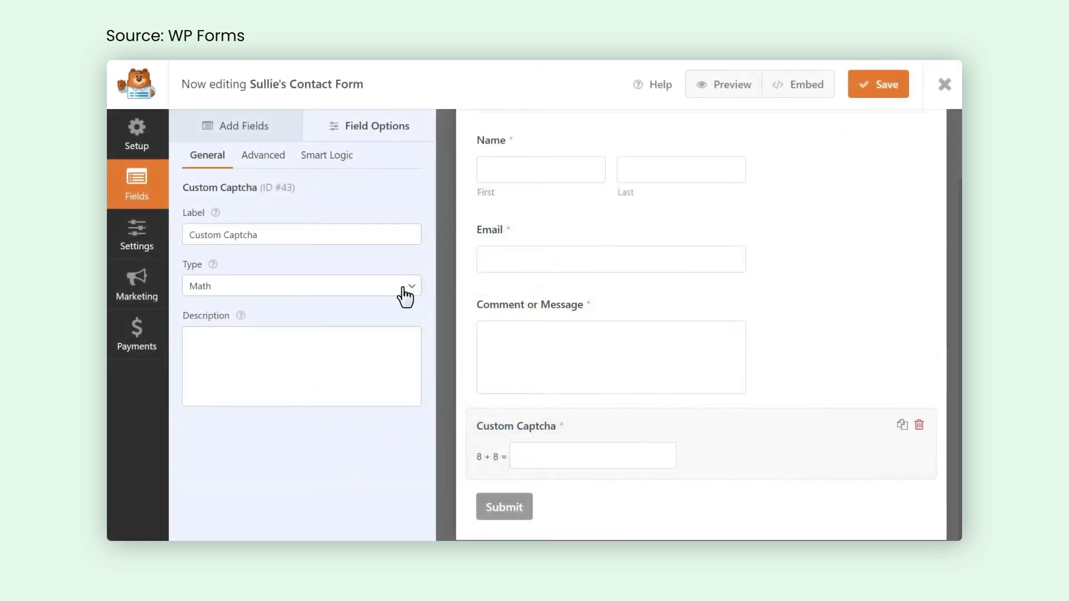
left_click(404, 287)
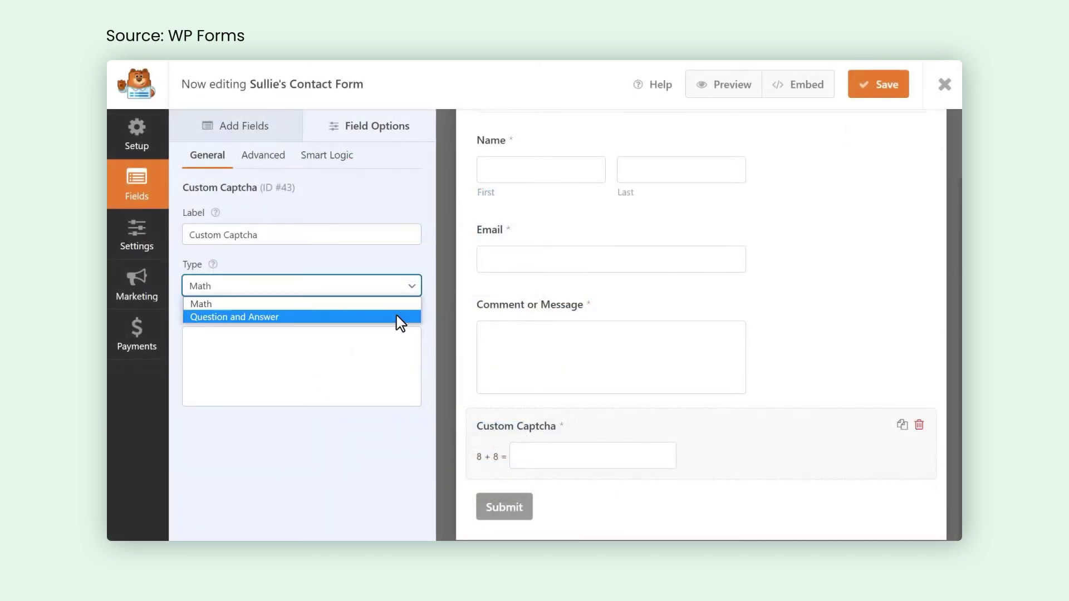
left_click(397, 316)
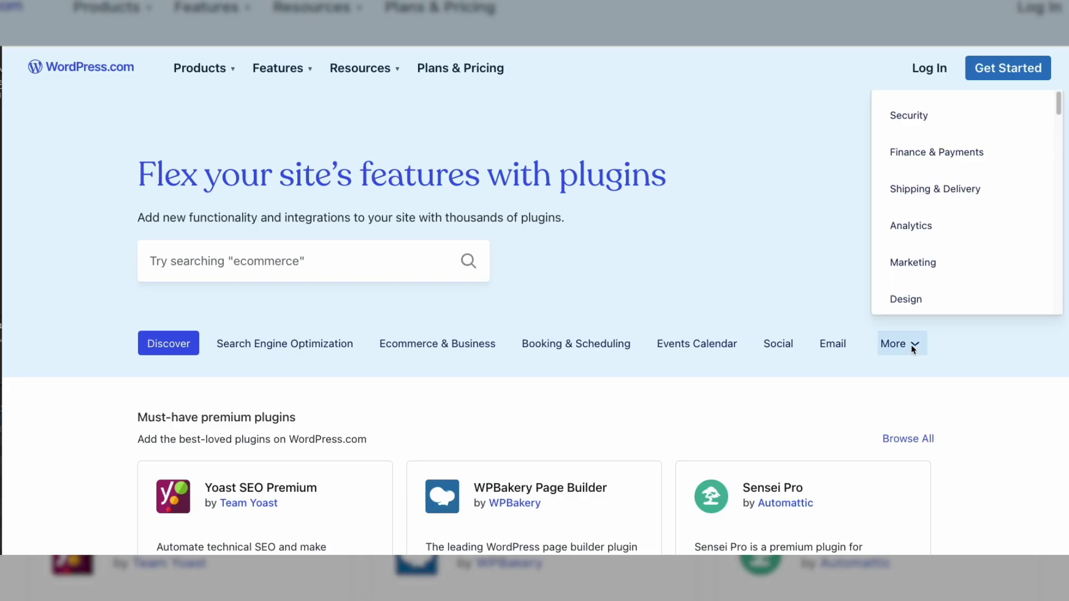
- Browse the plugin listings in the WordPress.com plugin directory
scroll(883, 160, "down", 5)
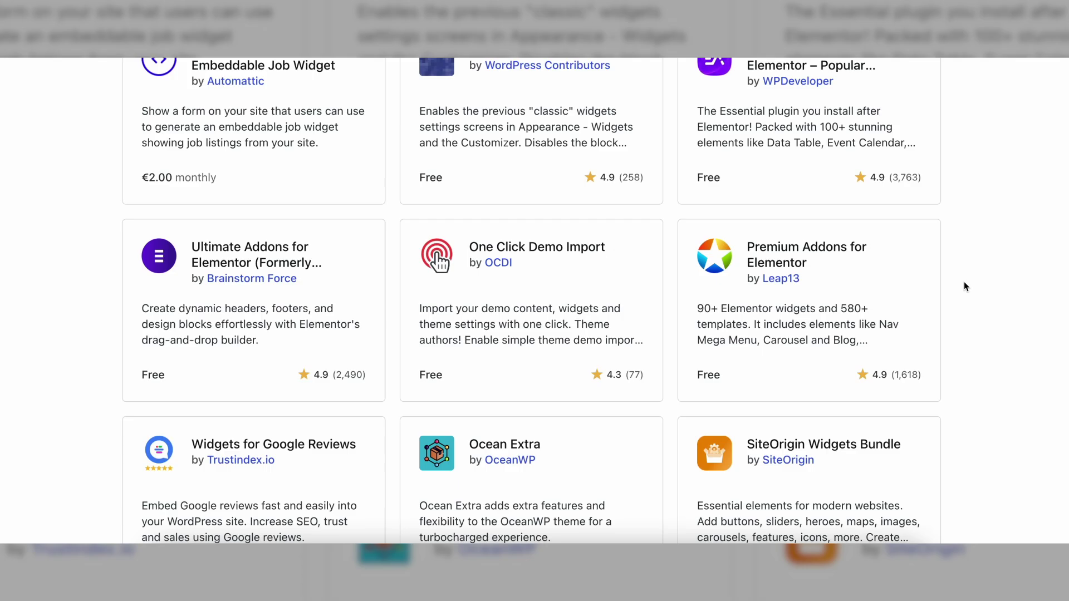
scroll(964, 282, "down", 10)
scroll(963, 281, "down", 10)
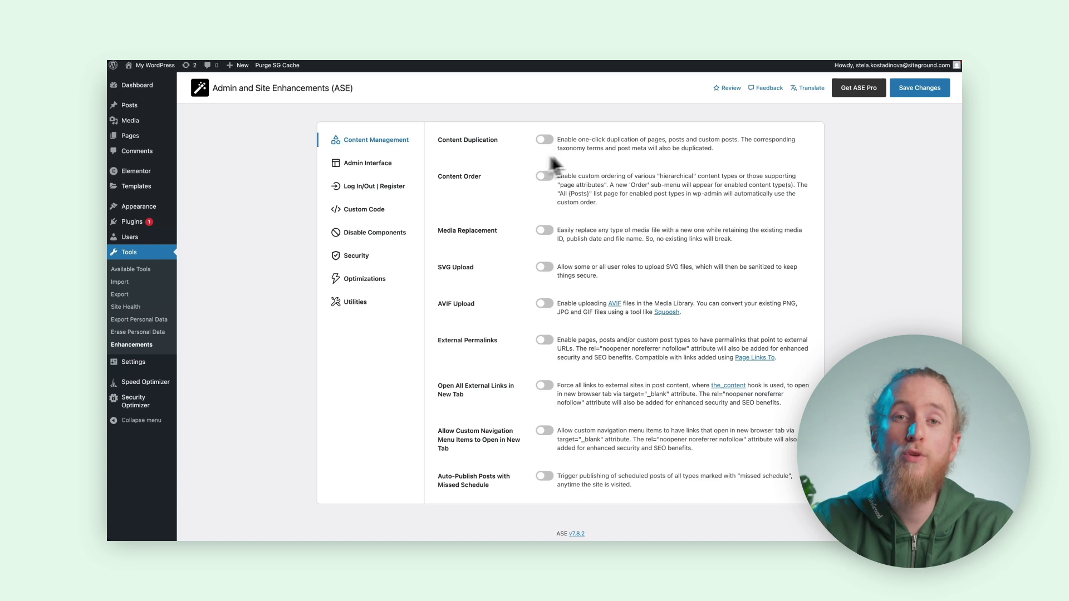
- Look through the Admin and Site Enhancements categories from Admin Interface to Utilities and return to Content Management
left_click(385, 174)
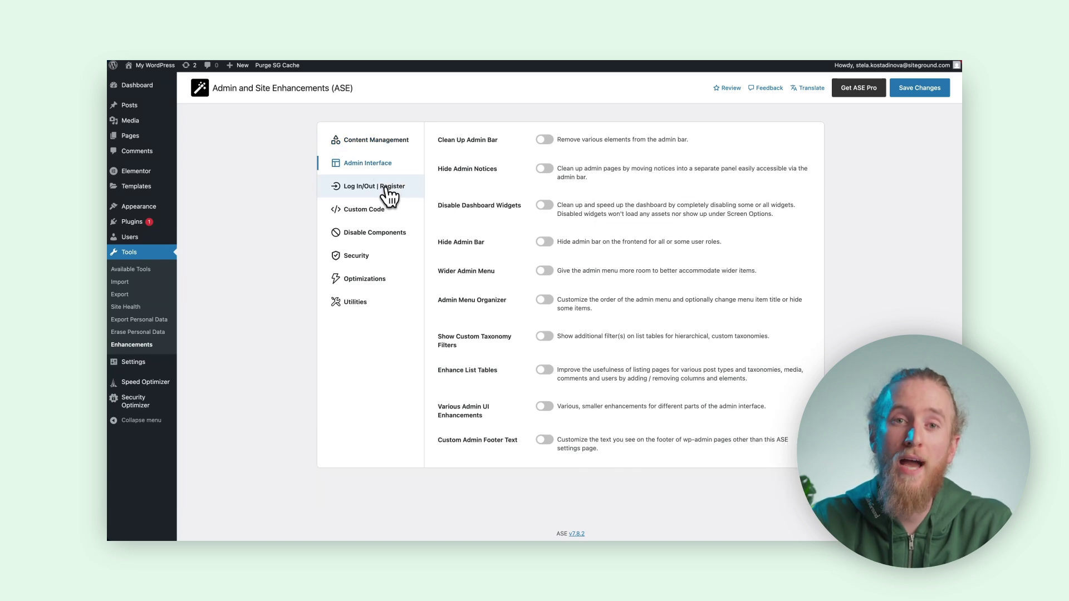
left_click(389, 190)
left_click(384, 217)
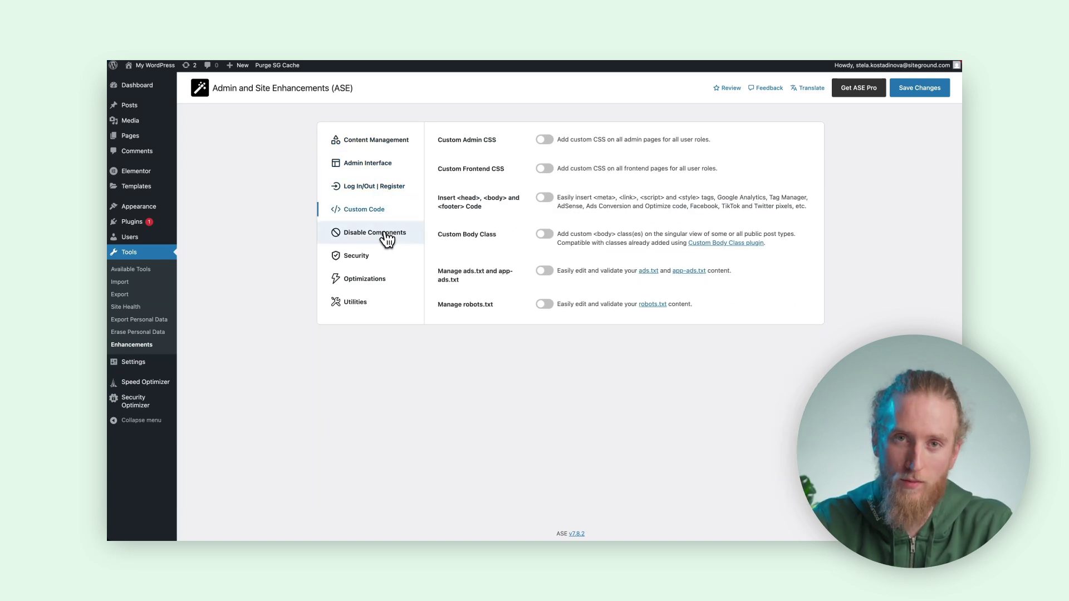
left_click(387, 239)
left_click(382, 258)
left_click(385, 281)
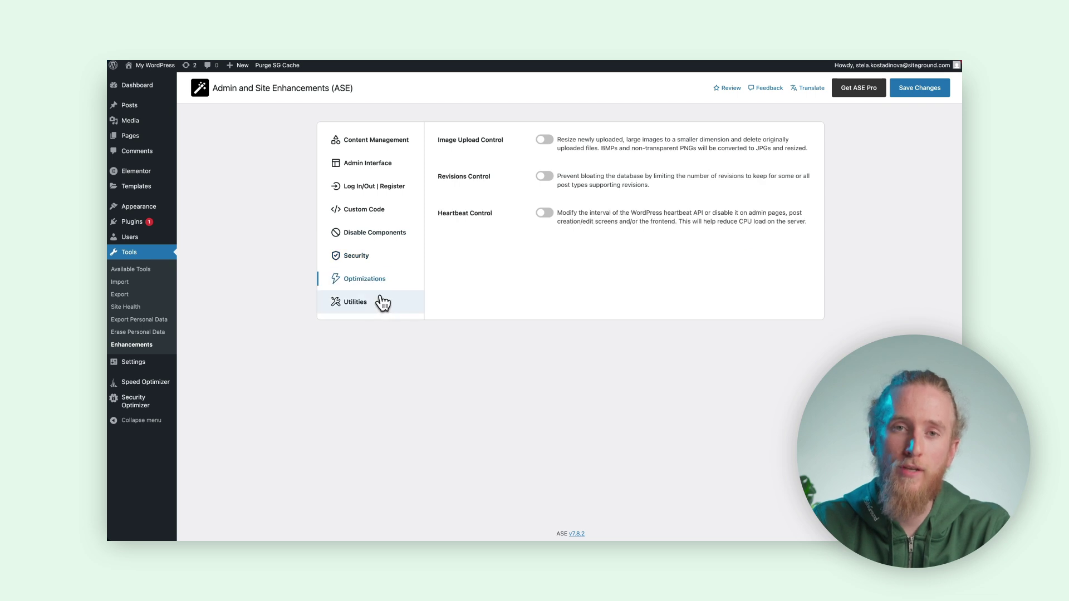
left_click(383, 303)
left_click(412, 143)
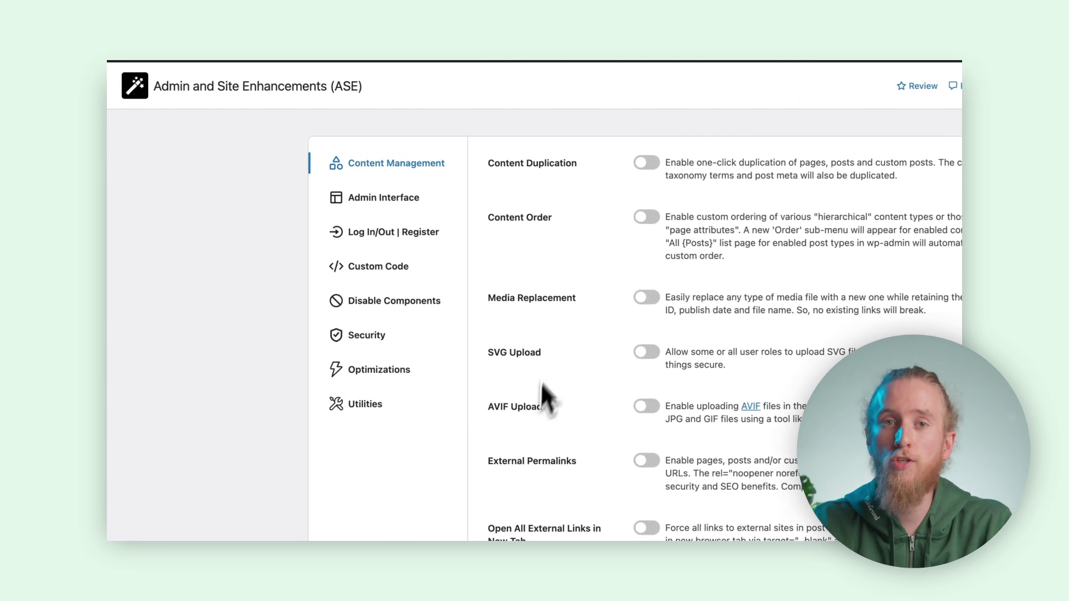
- Enable Content Duplication, Content Order, Media Replacement, SVG Upload, External Permalinks and Open All External Links in New Tab in the Content Management settings
left_click(649, 163)
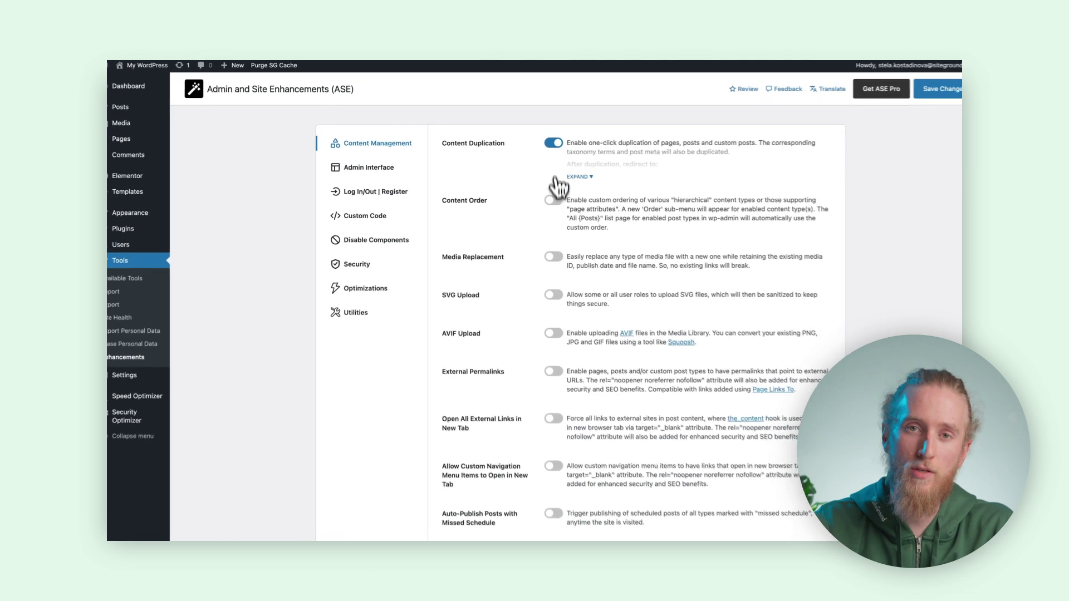
left_click(648, 217)
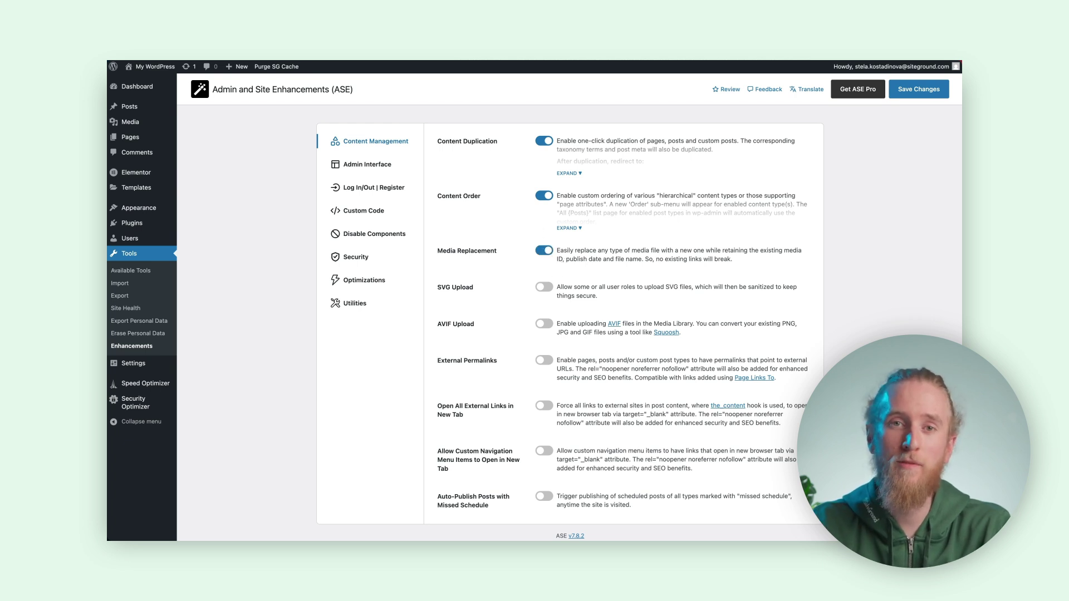
left_click(548, 291)
scroll(548, 346, "down", 1)
left_click(543, 360)
scroll(545, 370, "down", 1)
left_click(545, 405)
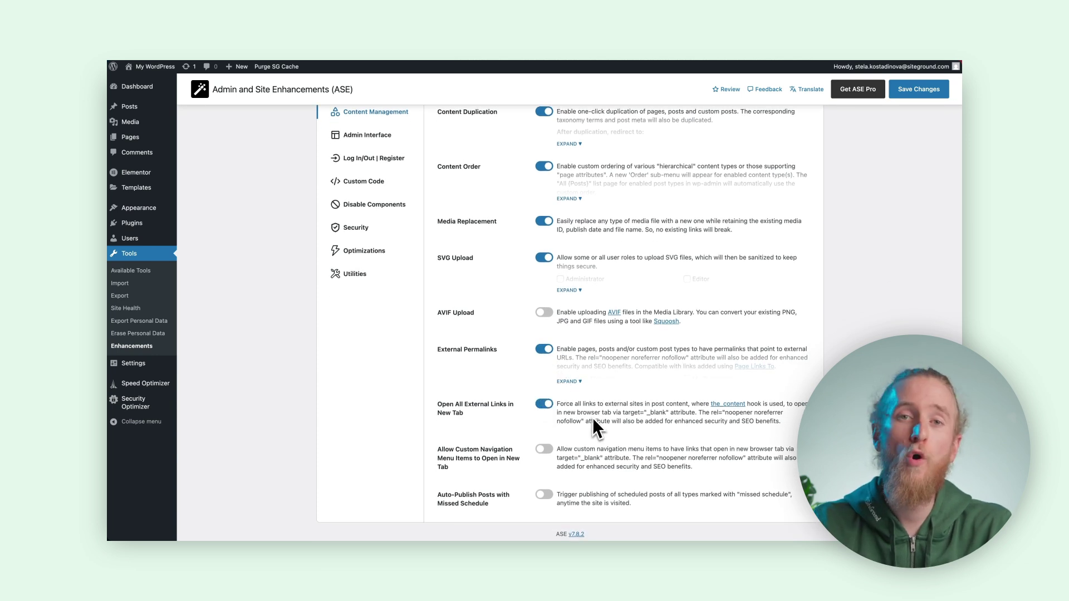
- Enable Clean Up Admin Bar, Hide Admin Notices, Disable Dashboard Widgets, Hide Admin Bar and Custom Admin Footer Text in the Admin Interface settings
left_click(387, 139)
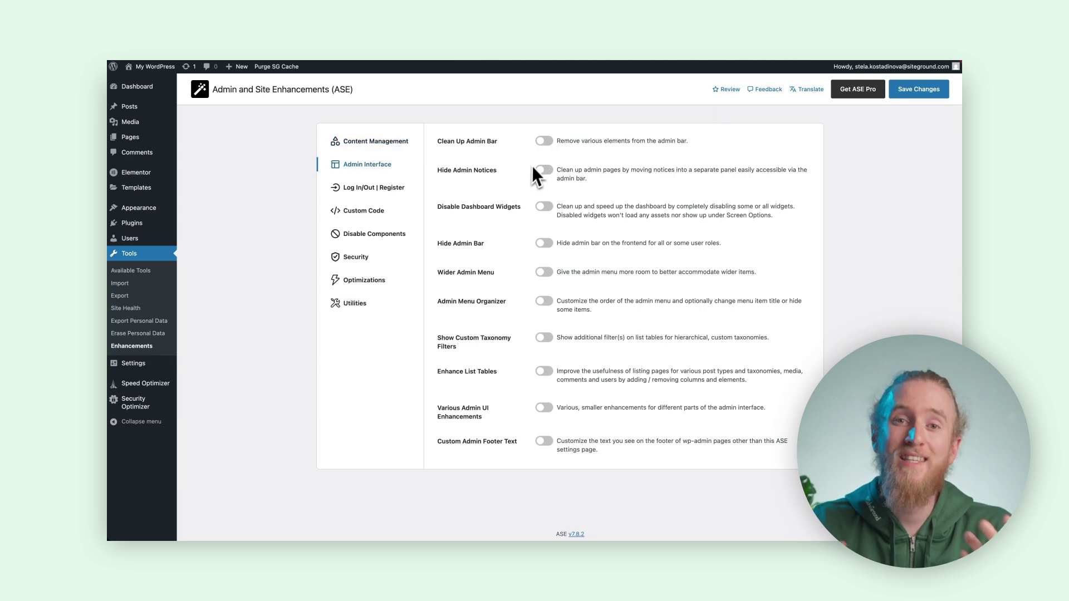
left_click(544, 141)
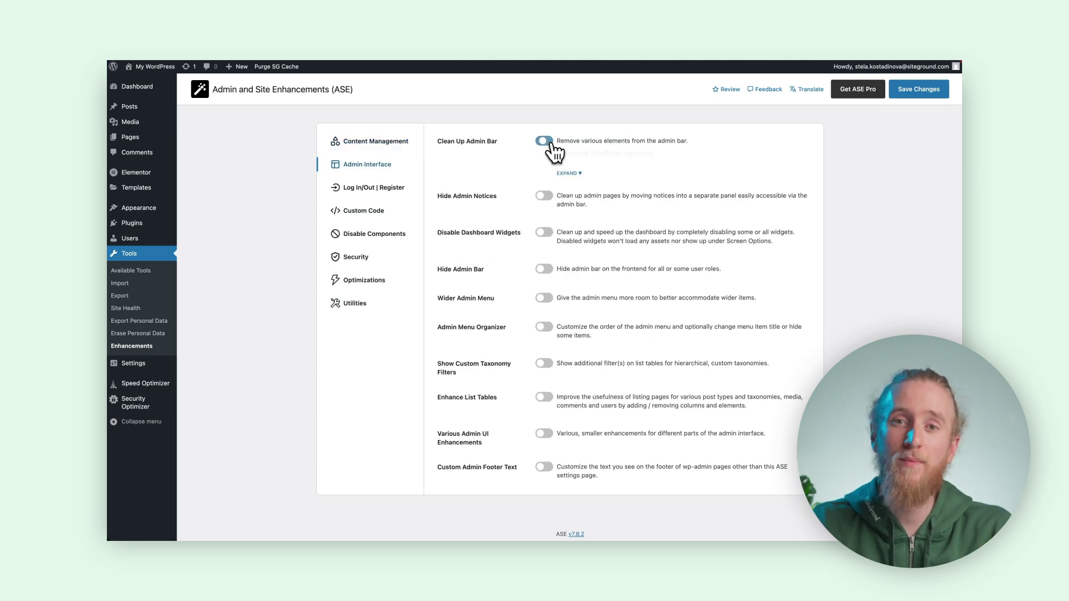
left_click(544, 233)
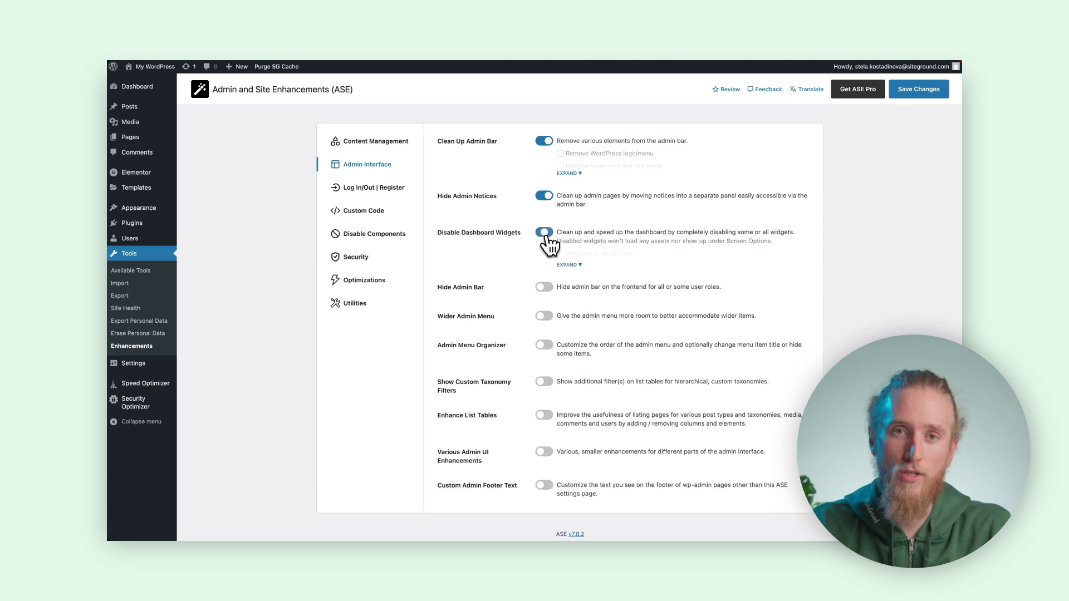
left_click(545, 287)
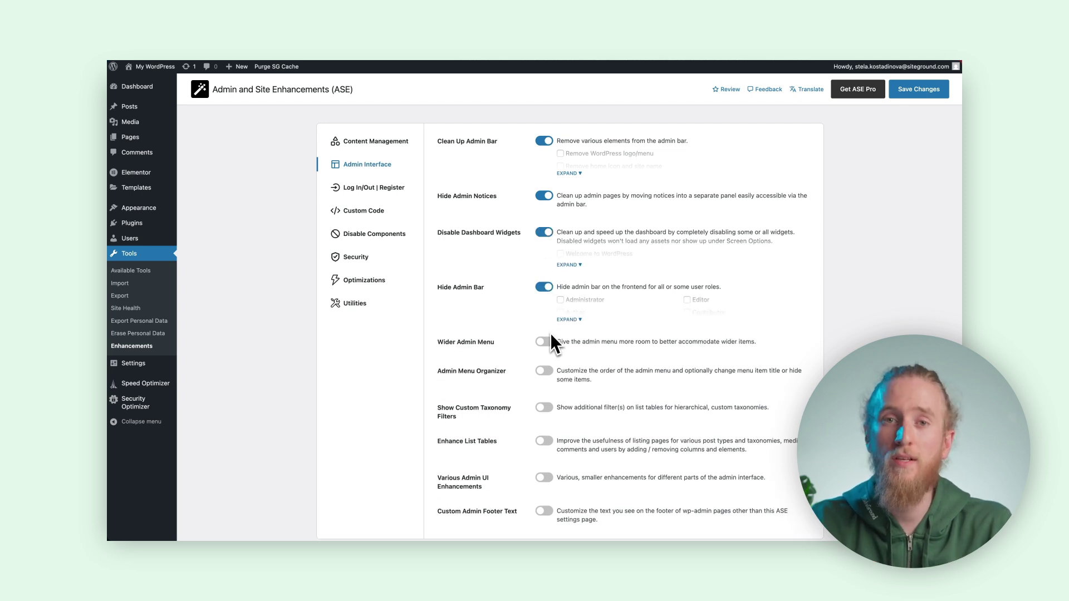
scroll(550, 333, "down", 1)
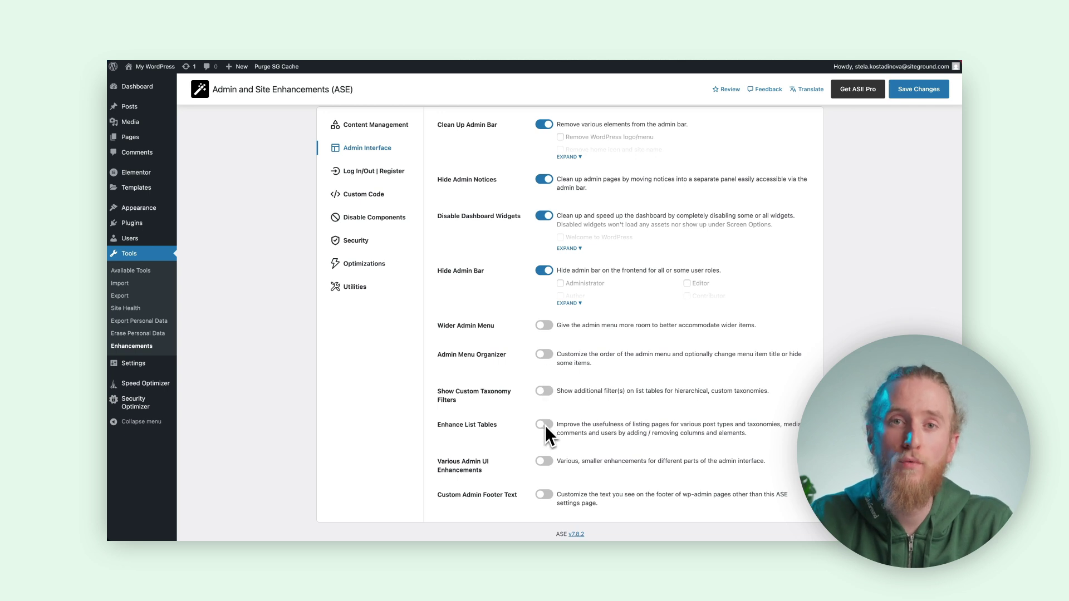
left_click(544, 495)
scroll(554, 500, "down", 1)
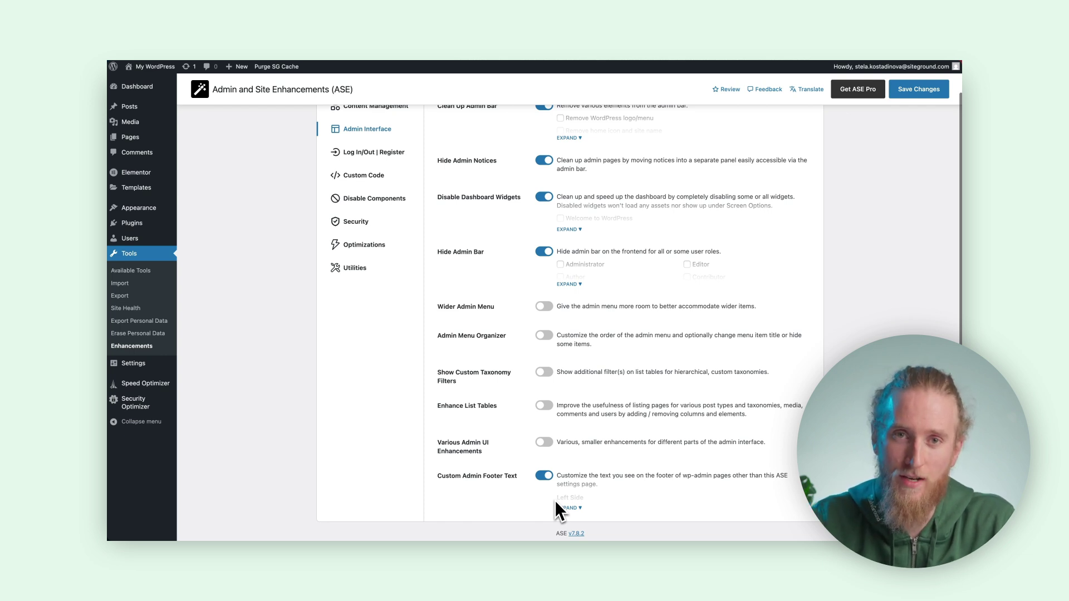
- Show the Utilities settings of Admin and Site Enhancements
left_click(378, 277)
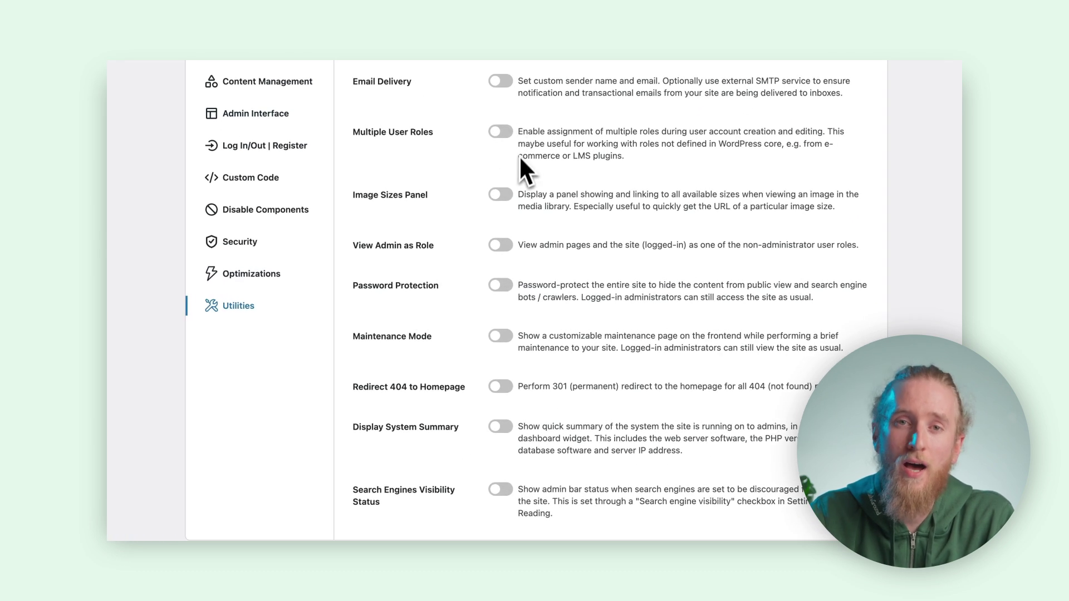